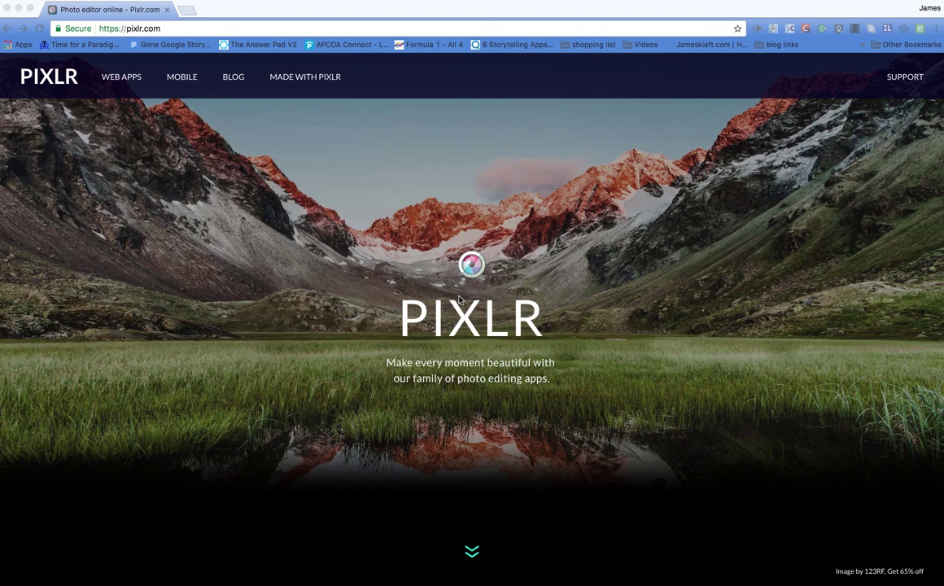
- Launch the Pixlr Editor web app from the pixlr.com page
key(XF86AudioMute)
click(472, 551)
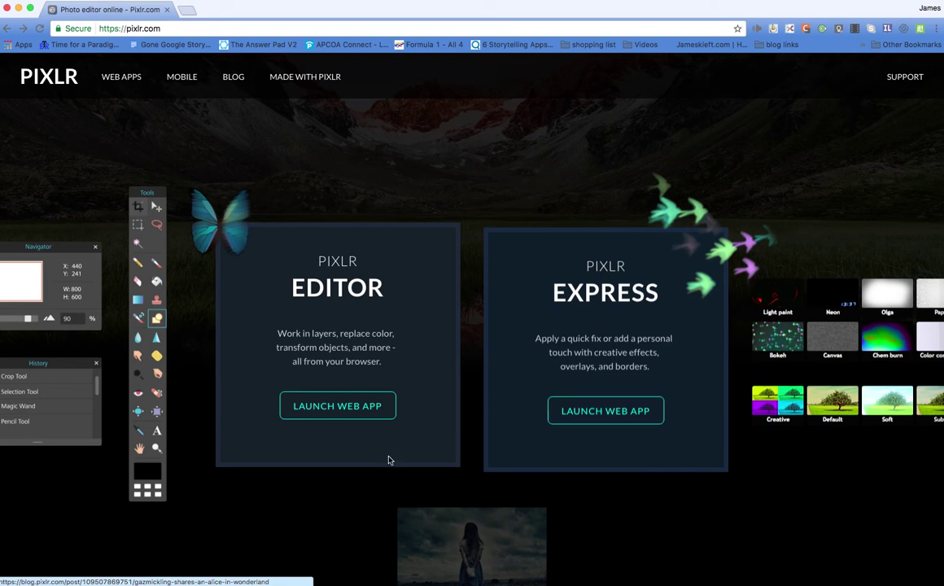
click(351, 408)
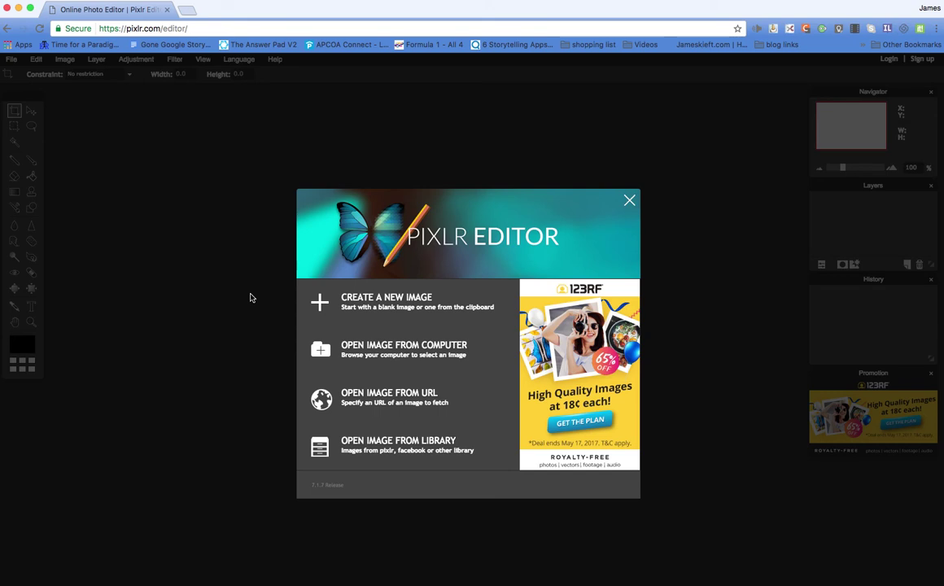
- Open postbox.jpg from the Desktop in the editor
click(398, 353)
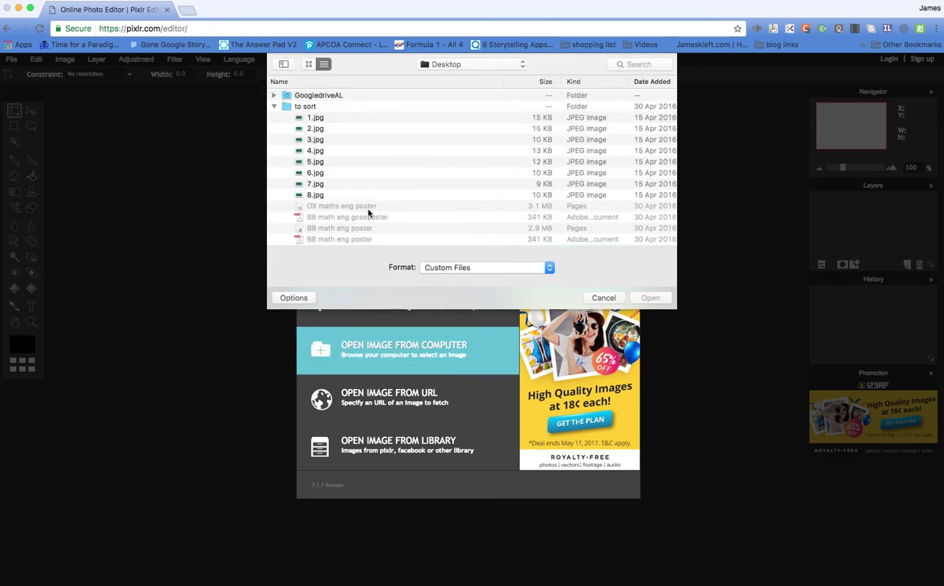
scroll(368, 213, down, 5)
scroll(368, 213, down, 15)
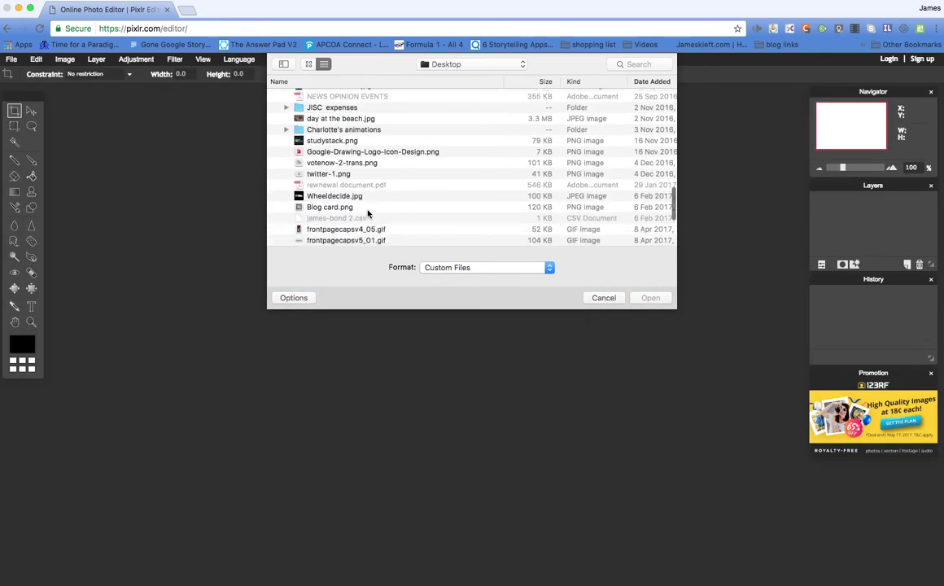
click(315, 217)
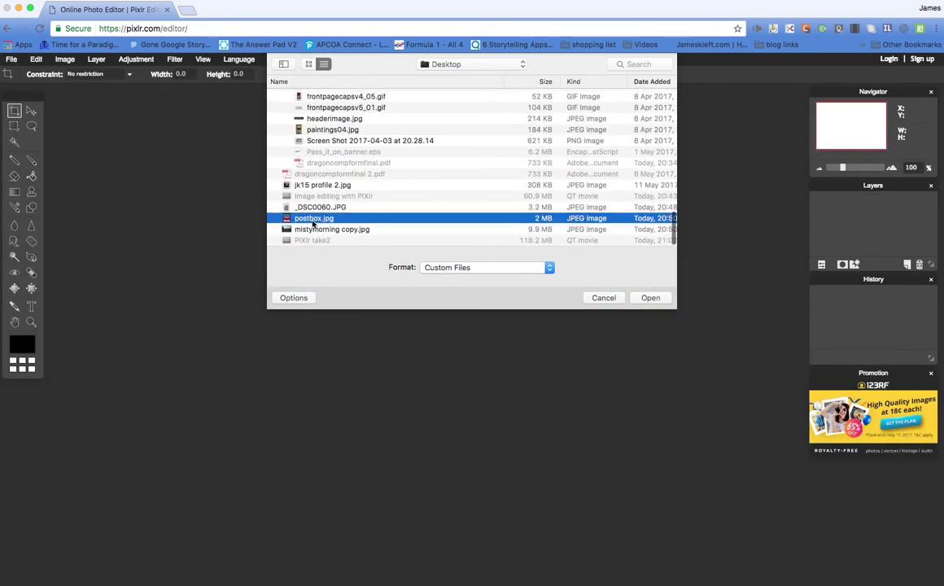
click(650, 298)
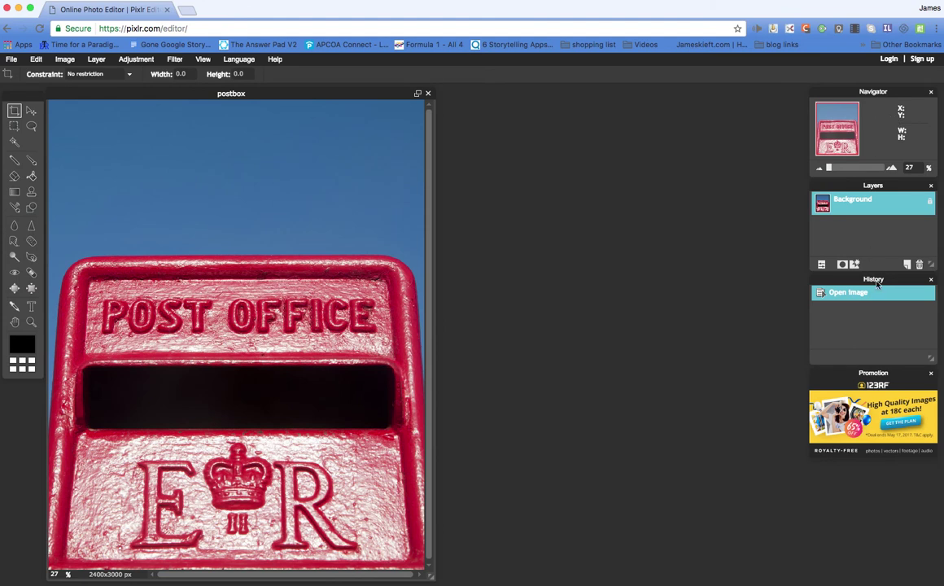
- Zoom in slightly on the postbox photo and add an empty Layer 1 above Background
click(879, 93)
drag(879, 94, 881, 104)
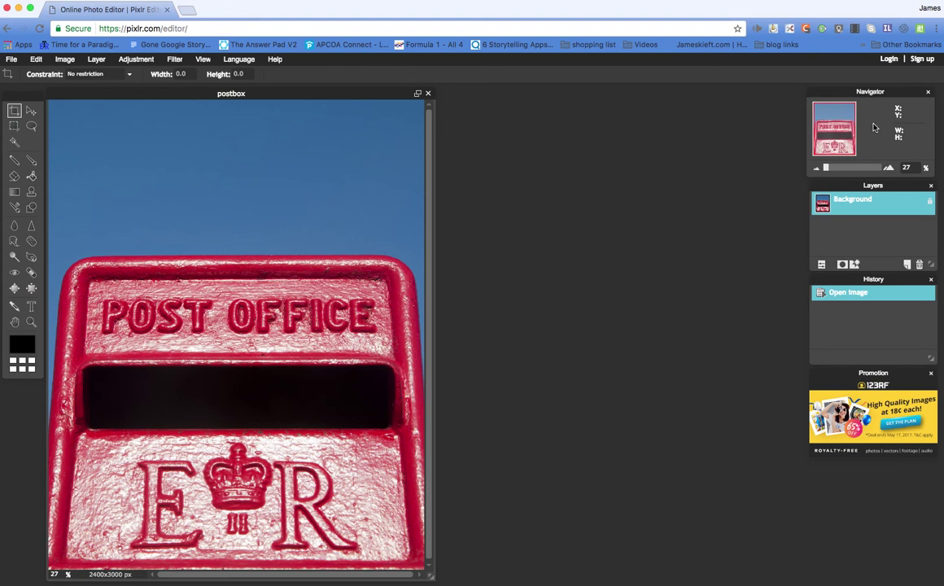
mouse_move(827, 168)
mouse_down()
mouse_move(837, 170)
mouse_move(827, 170)
mouse_up()
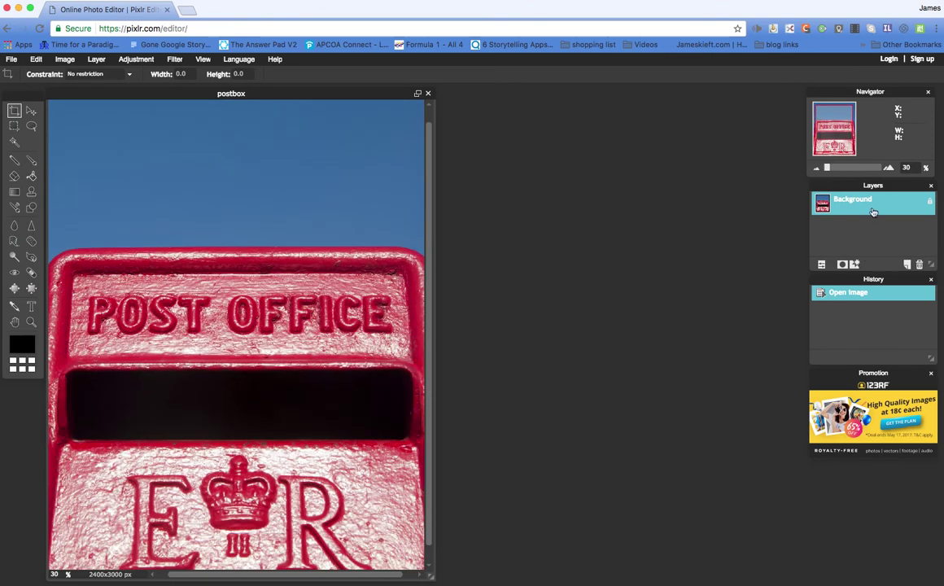
click(907, 265)
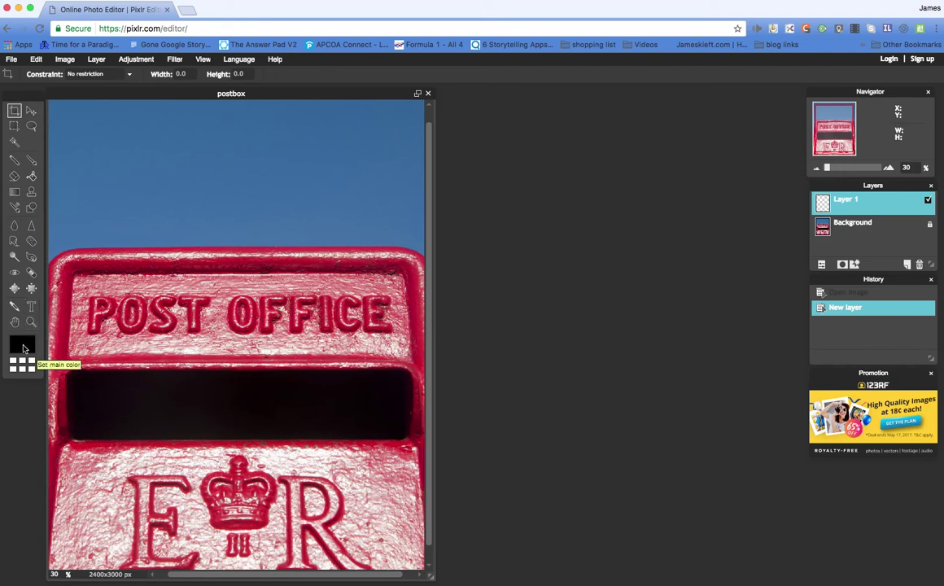
- Add a 'My post box' text box near the photo's top left in LiHei Pro font
click(31, 306)
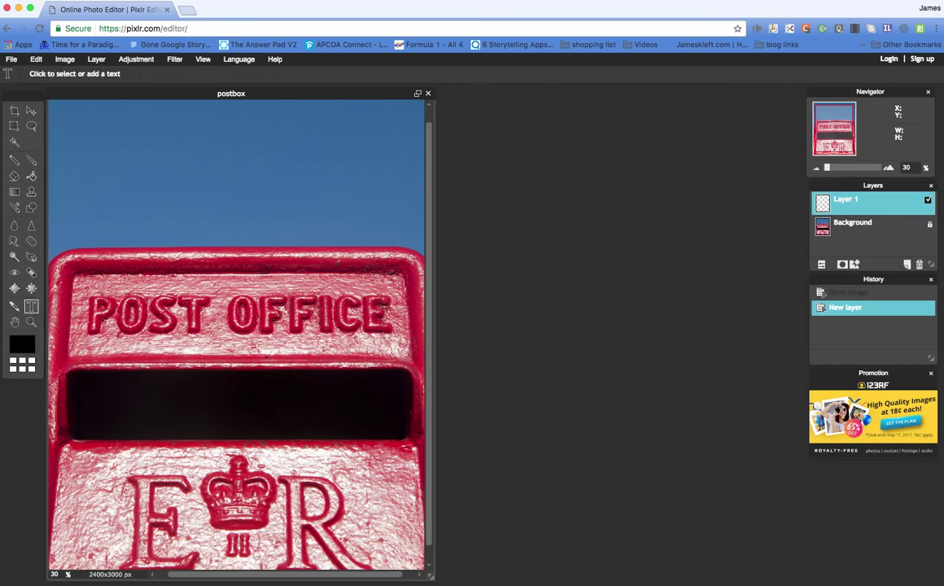
click(87, 131)
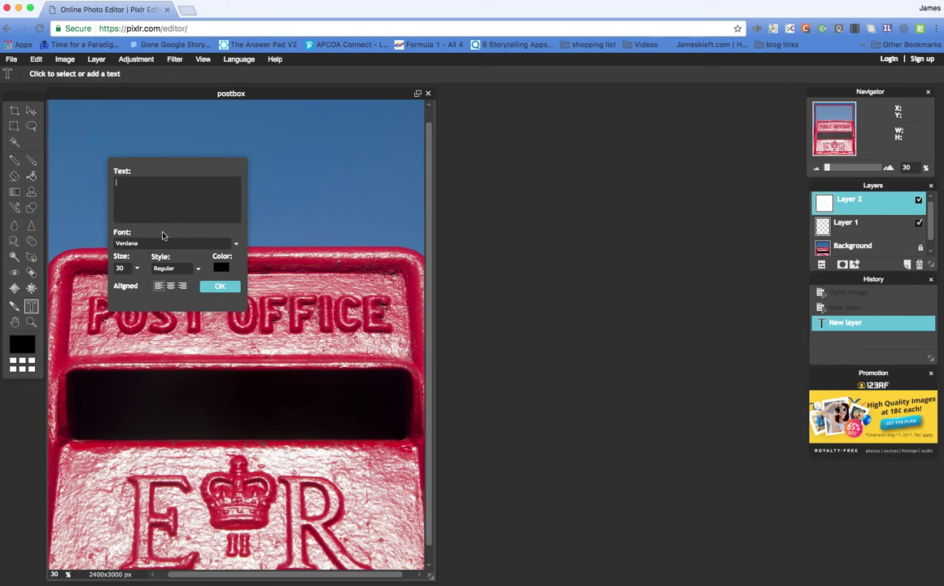
text(My post box)
click(232, 244)
scroll(187, 293, down, 5)
scroll(187, 293, down, 10)
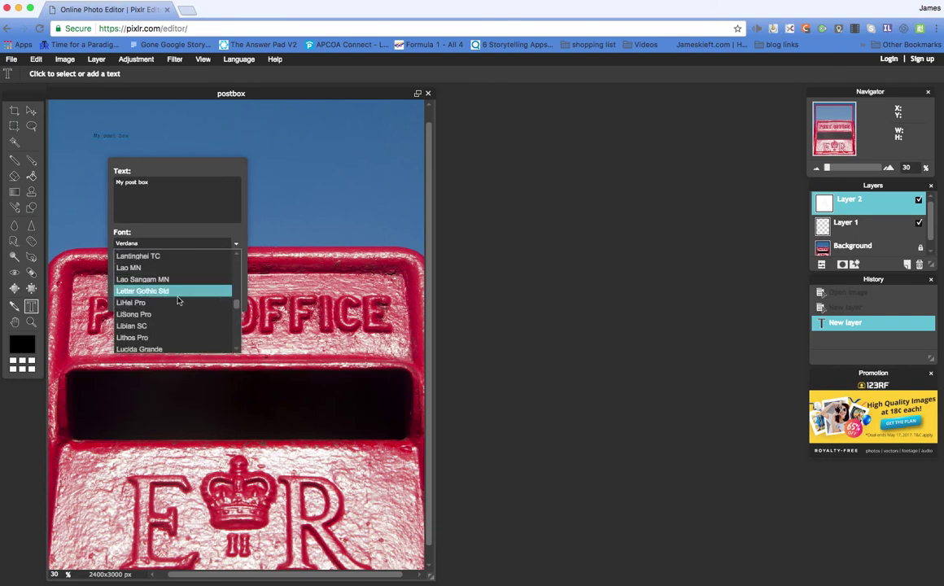
click(129, 303)
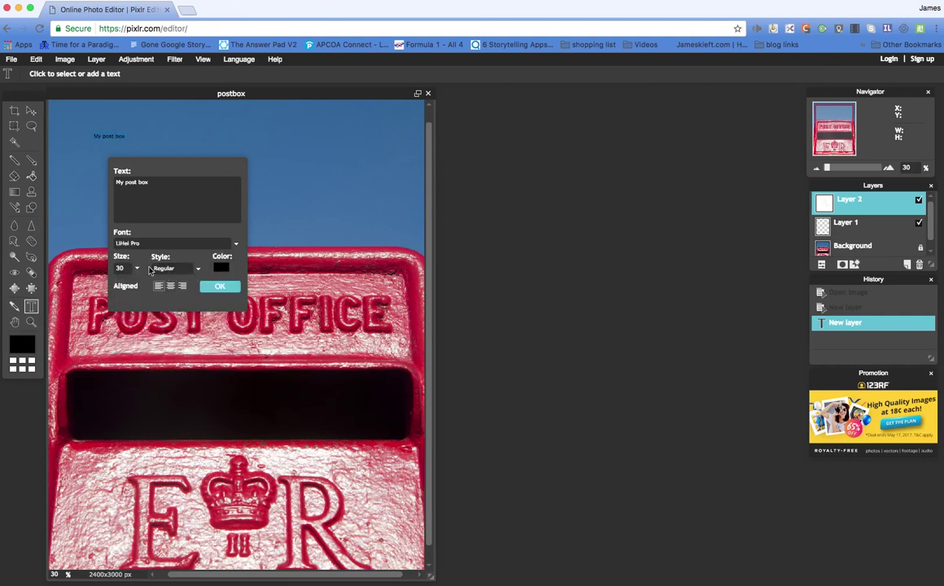
- Enlarge the text to size 98, colour it golden yellow, and commit it
click(137, 268)
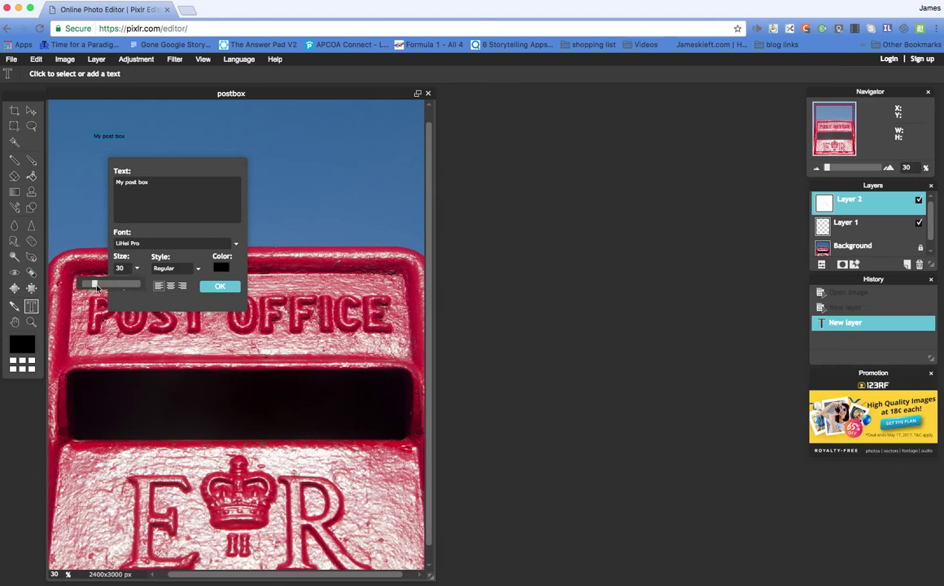
drag(94, 284, 123, 285)
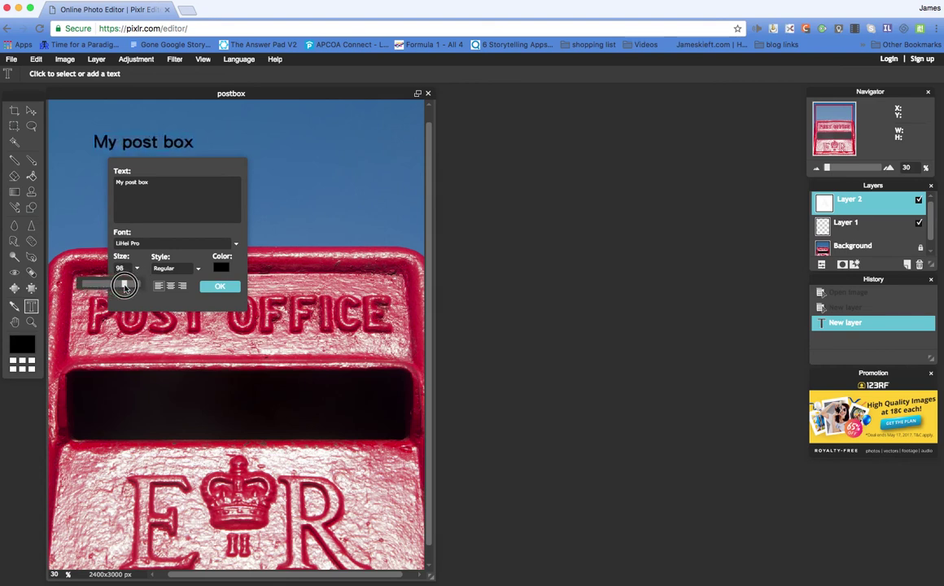
click(219, 269)
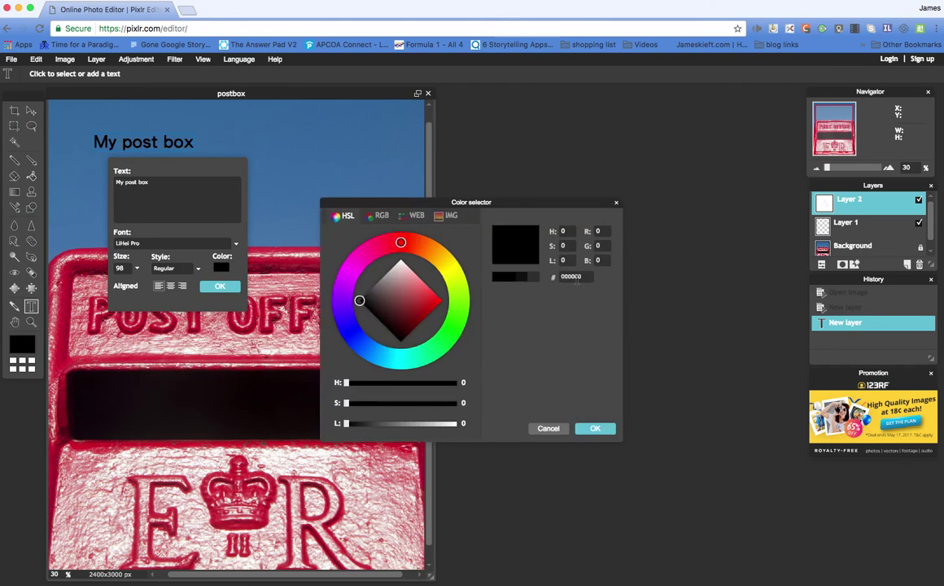
drag(400, 243, 439, 257)
mouse_move(364, 281)
mouse_down()
mouse_move(380, 300)
mouse_move(433, 301)
mouse_up()
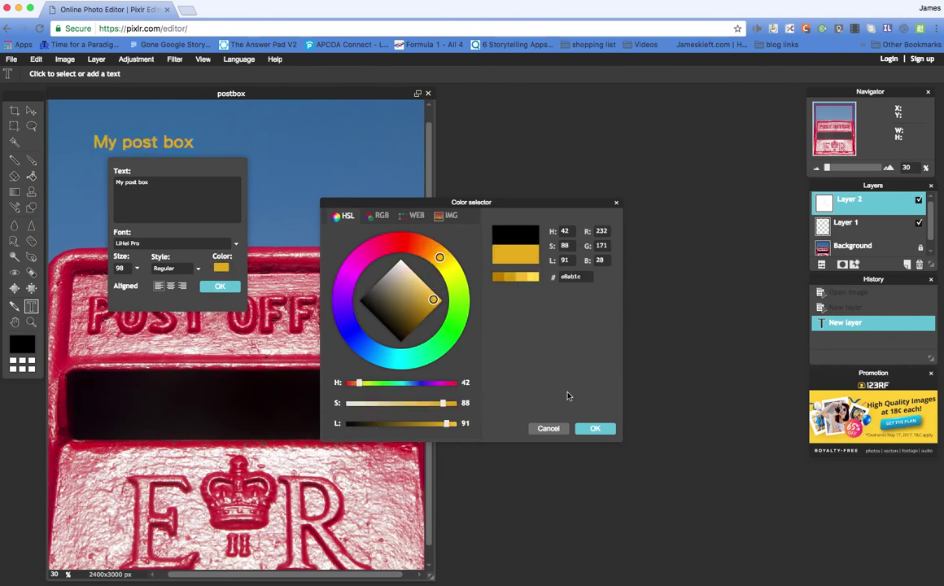
click(597, 428)
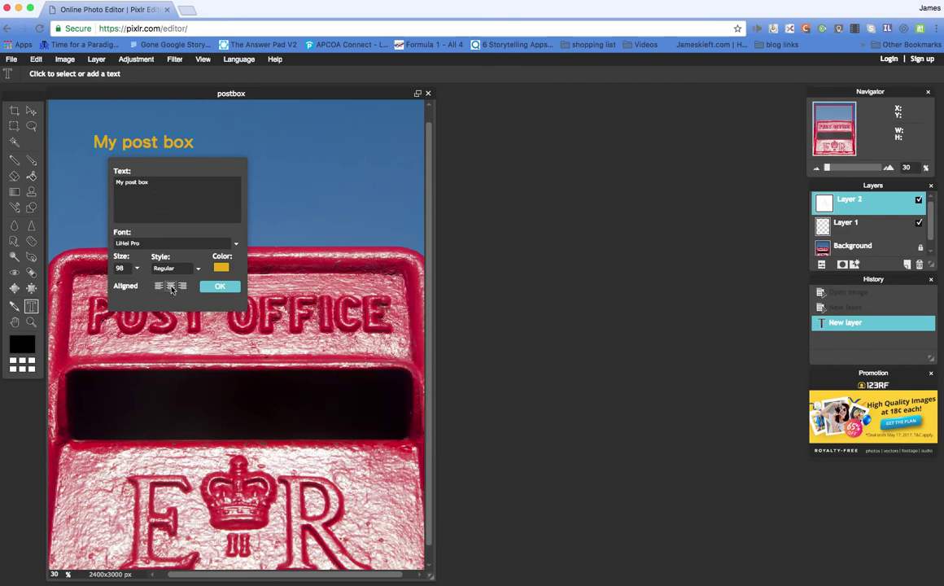
click(218, 285)
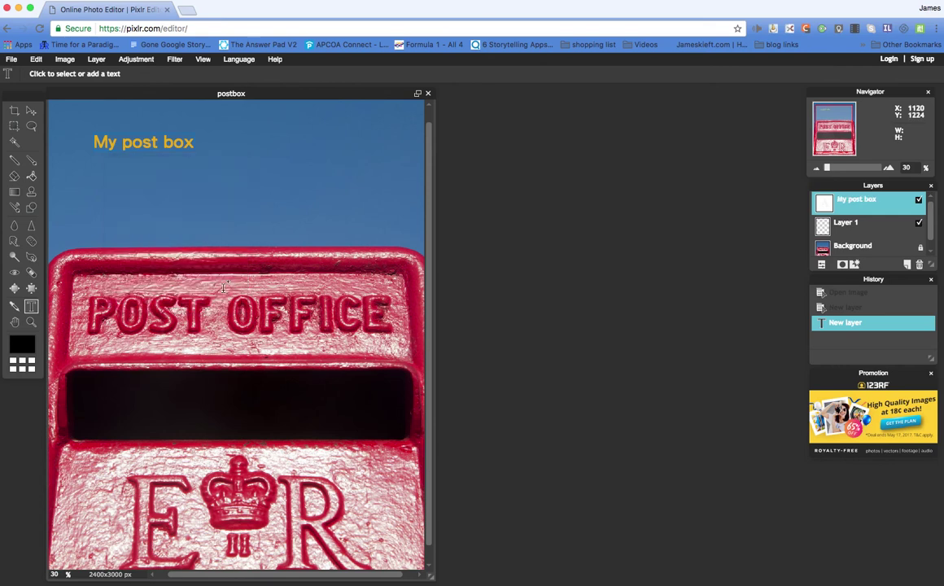
- Drag the 'My post box' text further right and browse the Image and Adjustment menus
click(31, 110)
drag(154, 146, 194, 144)
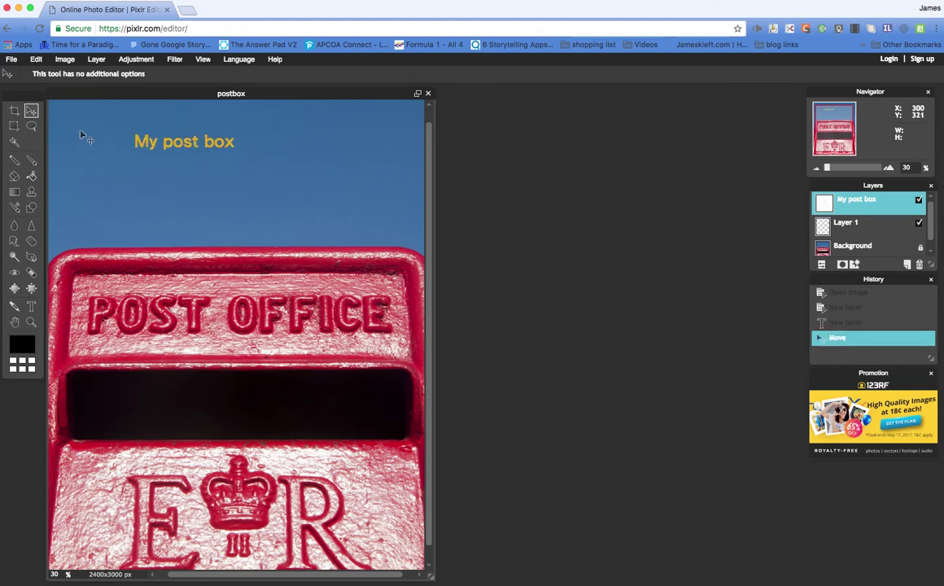
click(65, 59)
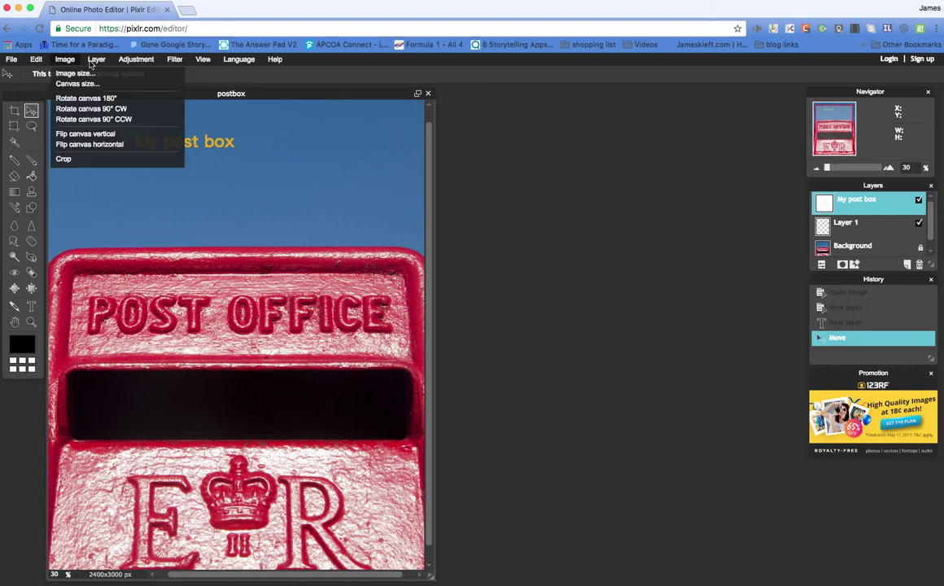
mouse_move(128, 65)
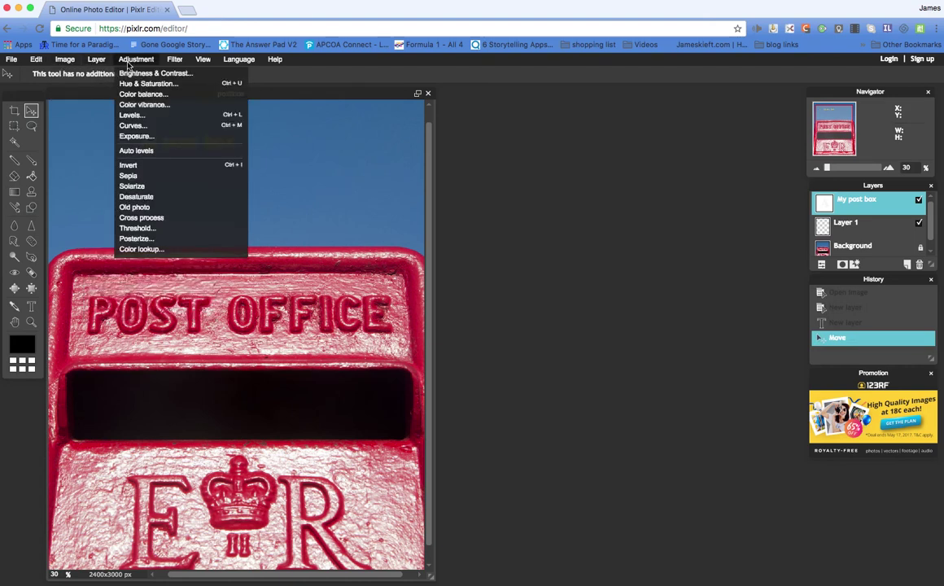
mouse_move(184, 65)
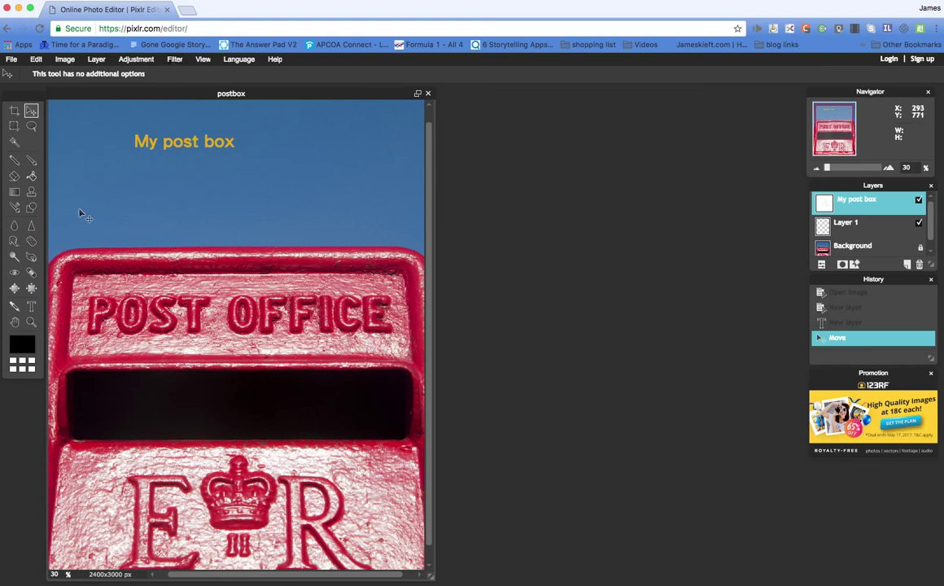
click(31, 208)
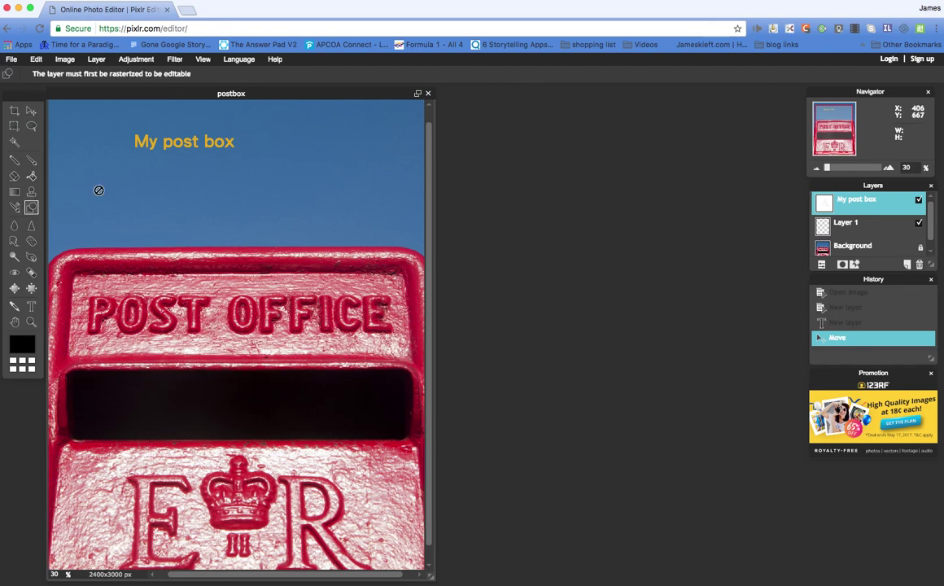
- On Background, draw a black rectangle below the text and a d7e32b yellow-green one right of it
click(859, 244)
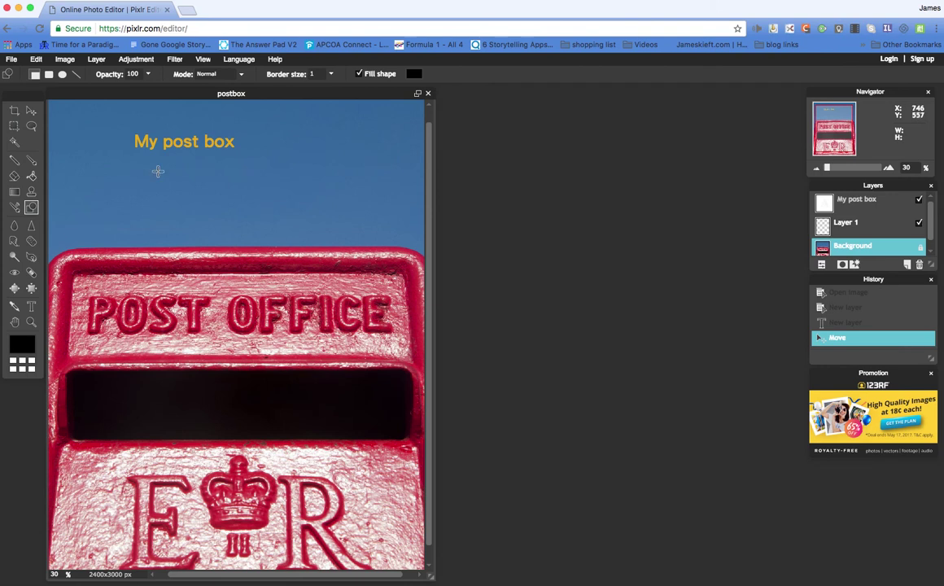
drag(127, 179, 265, 231)
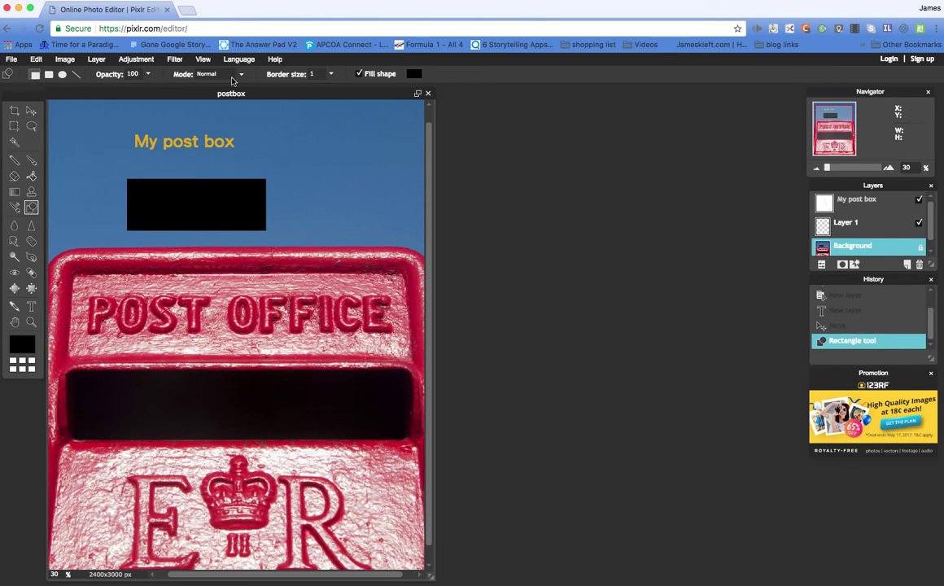
click(414, 74)
mouse_move(401, 215)
mouse_down()
mouse_move(453, 233)
mouse_move(453, 246)
mouse_up()
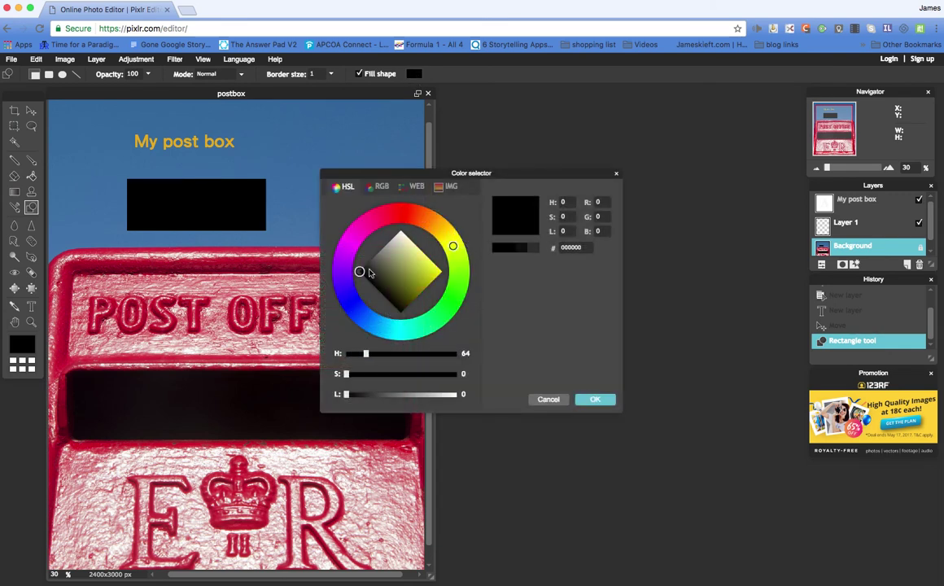
drag(369, 272, 429, 268)
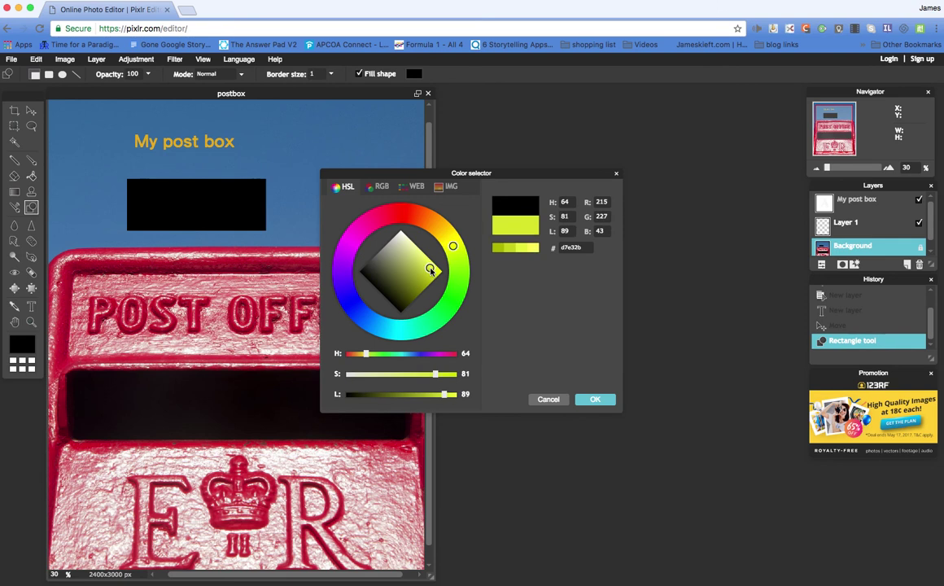
click(596, 399)
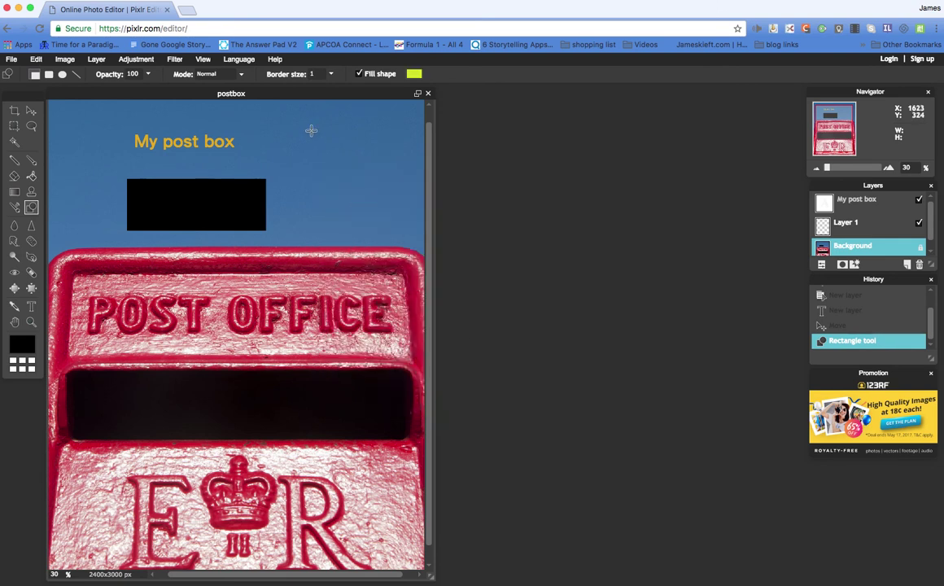
drag(299, 136, 367, 166)
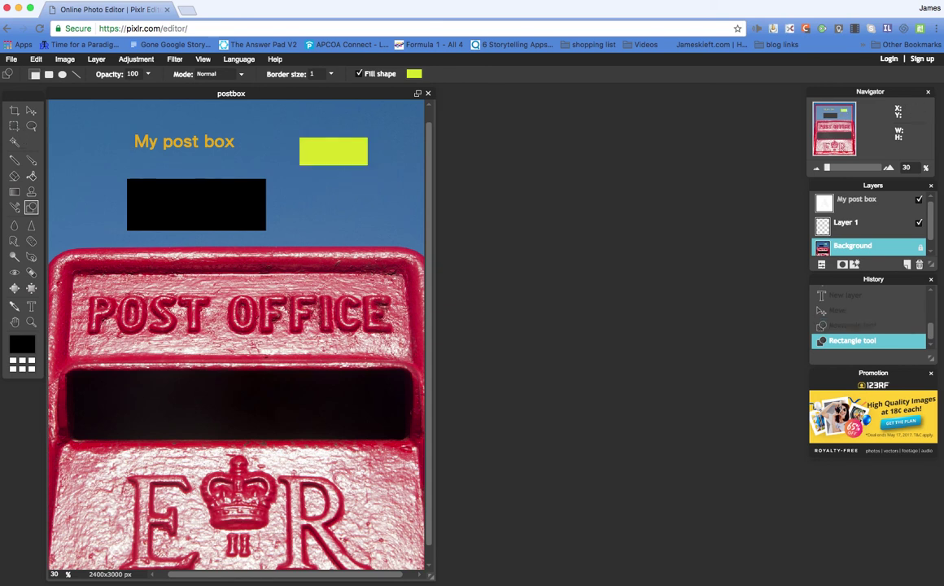
click(31, 109)
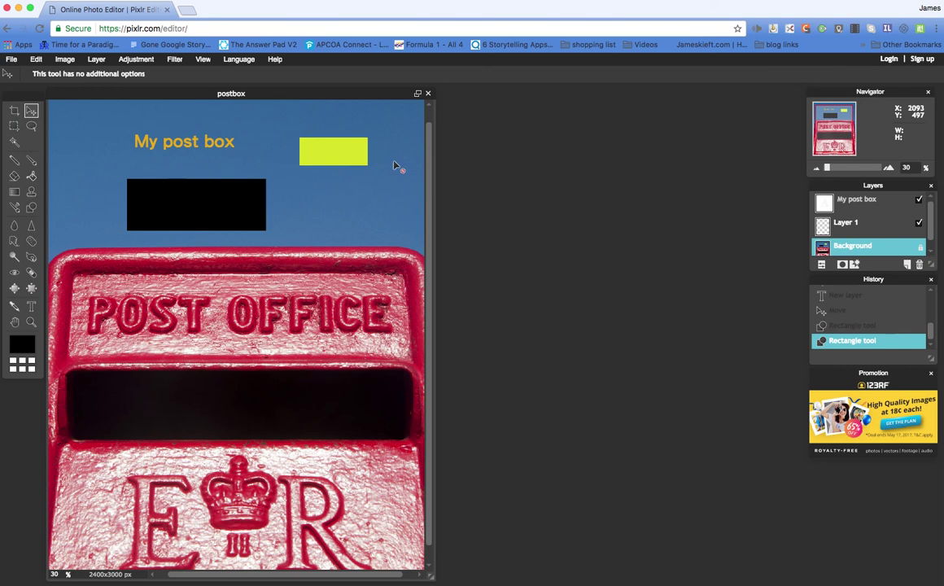
click(316, 150)
- Open the Save image dialog (JPEG, quality 80) and list its format choices
click(11, 59)
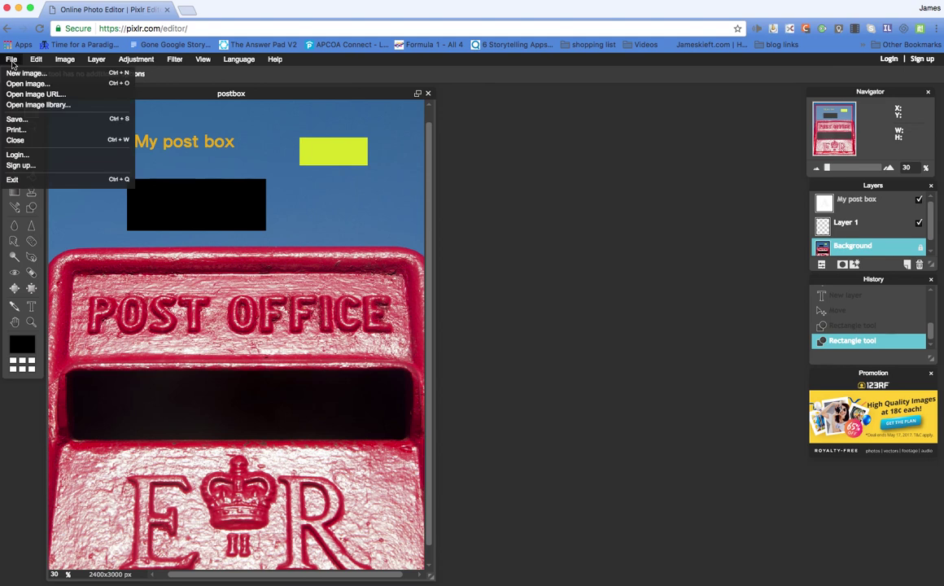
click(28, 121)
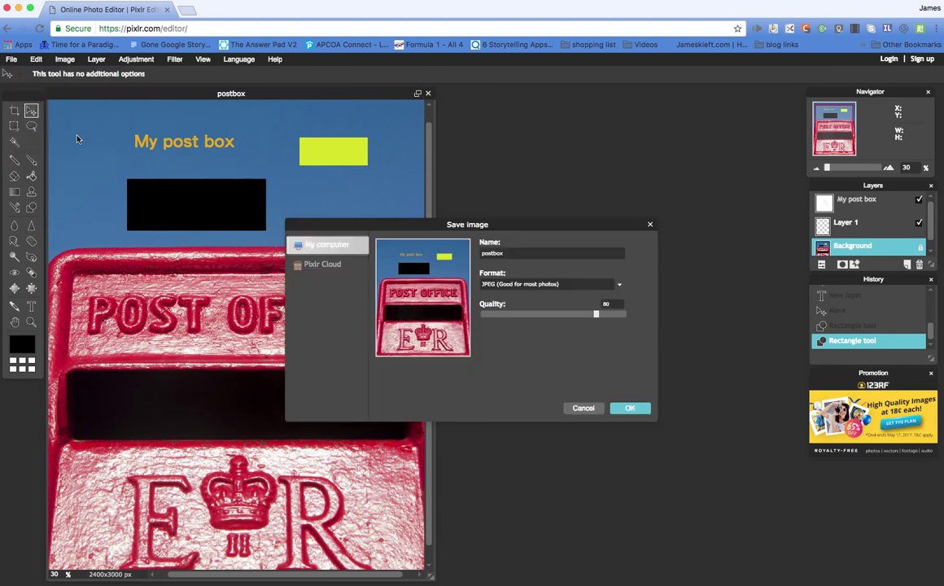
click(620, 287)
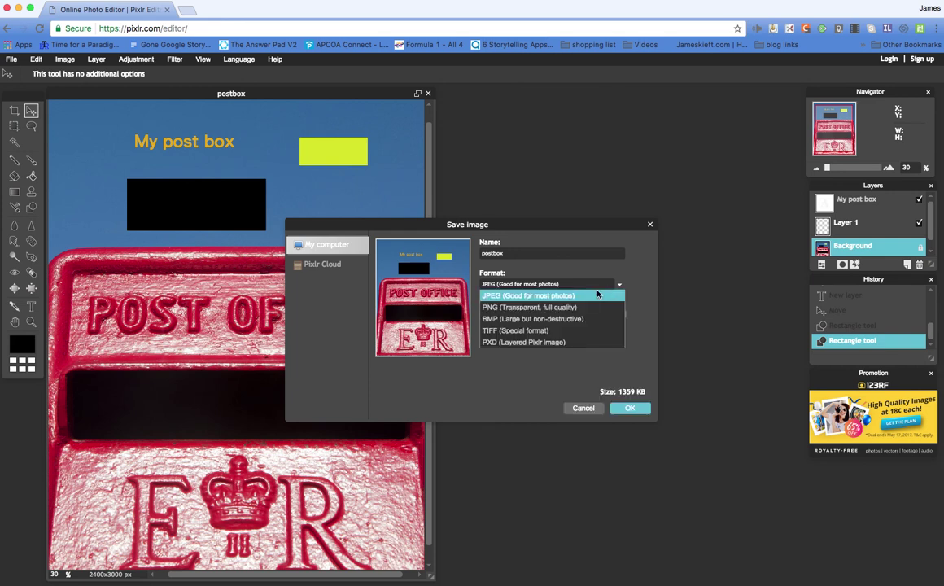